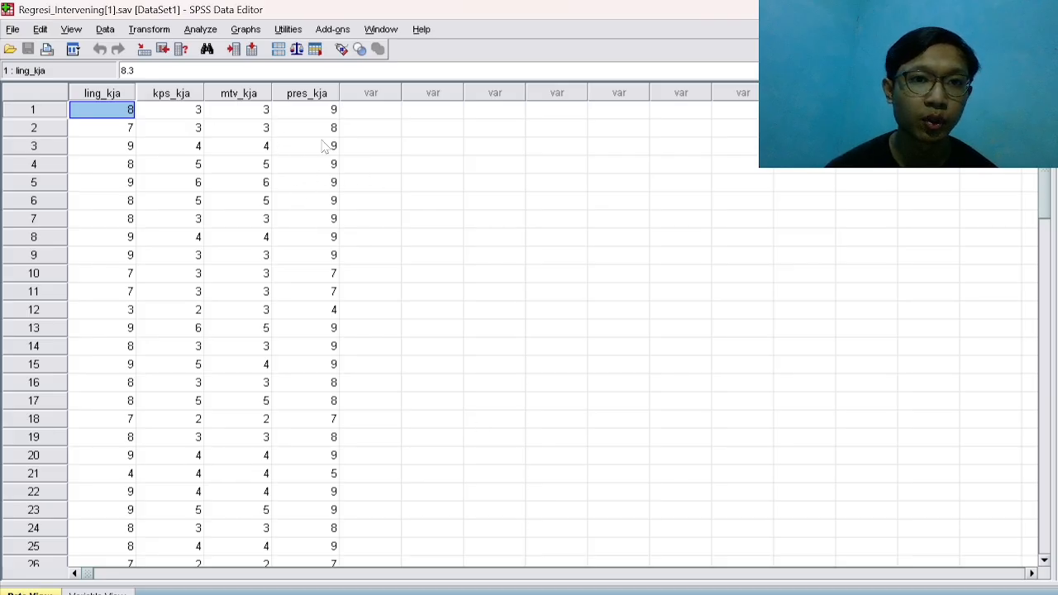
Start a linear regression, clear its previous setup, and add Lingkungan Kerja and Kapuasan Kerja as independent variables.
click(199, 33)
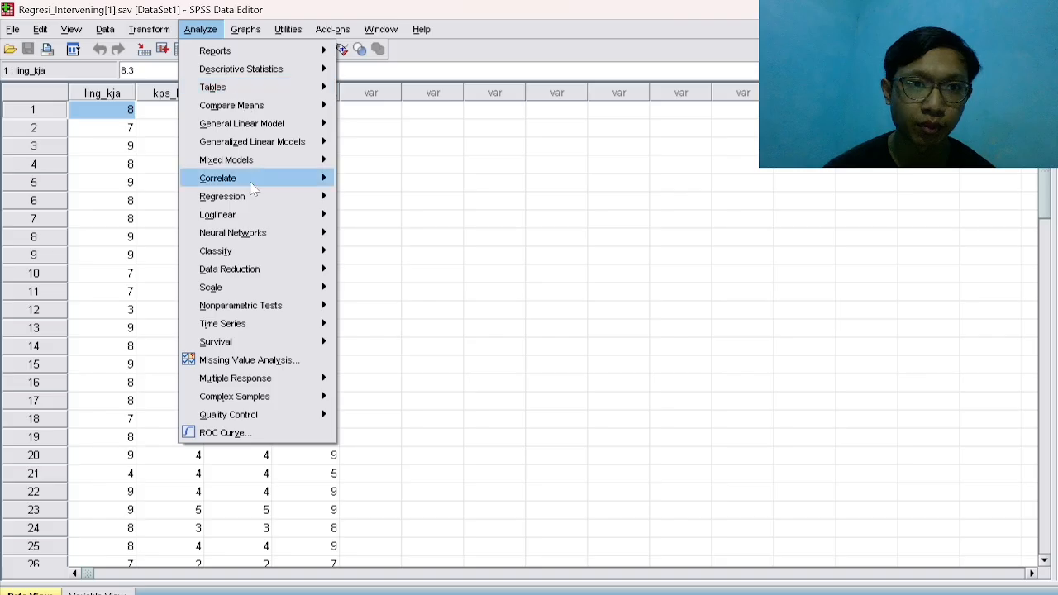
mouse_move(248, 196)
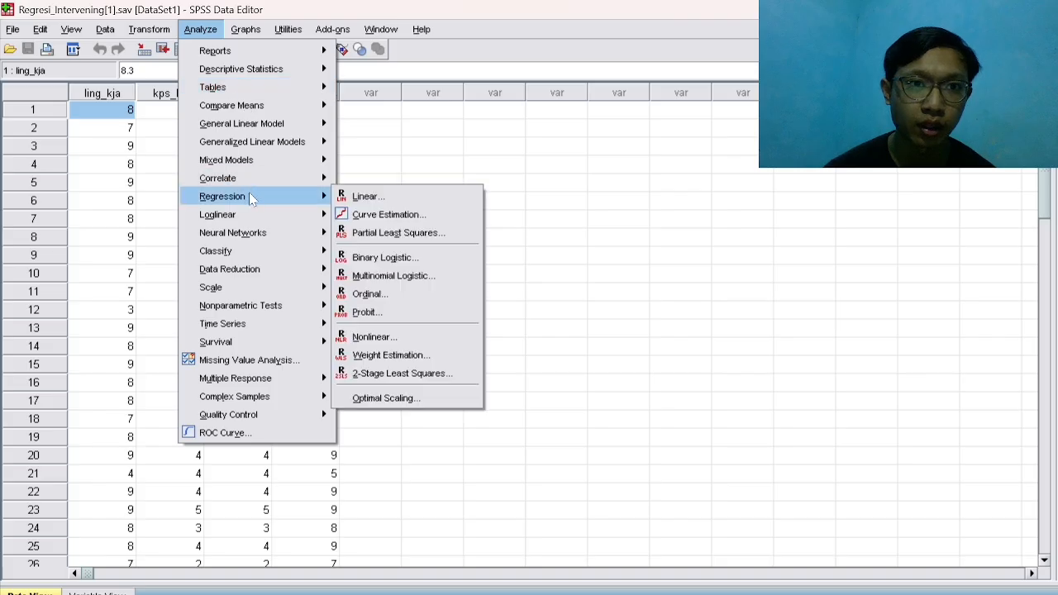
click(360, 197)
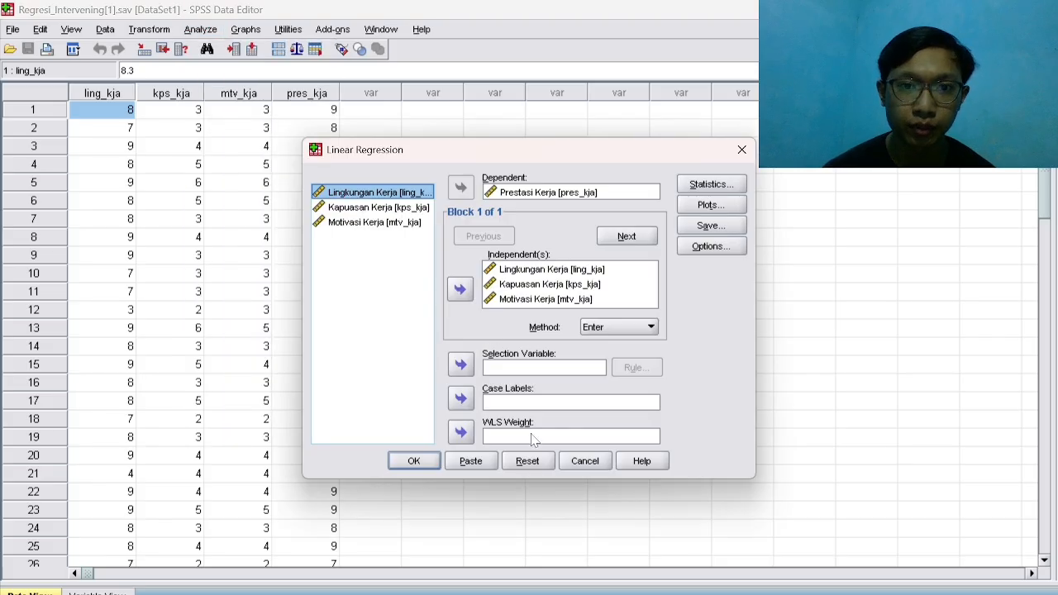
click(543, 466)
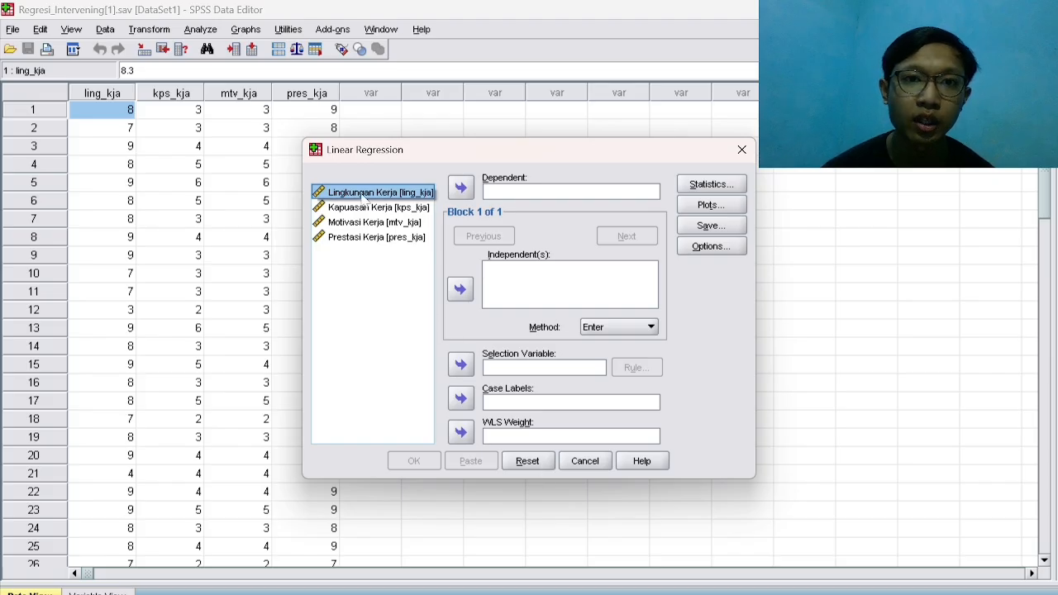
click(460, 289)
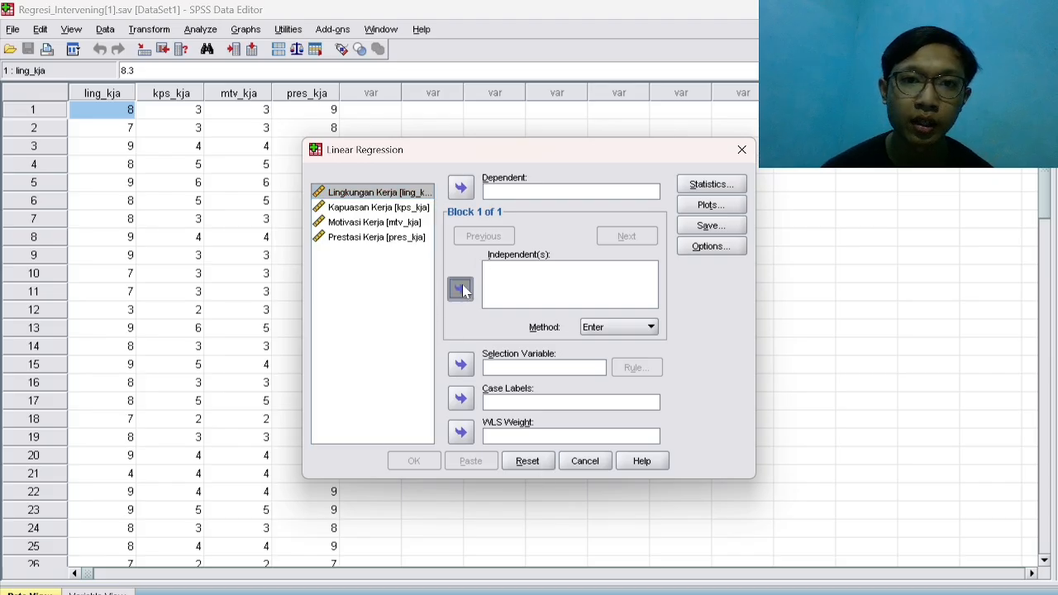
click(386, 210)
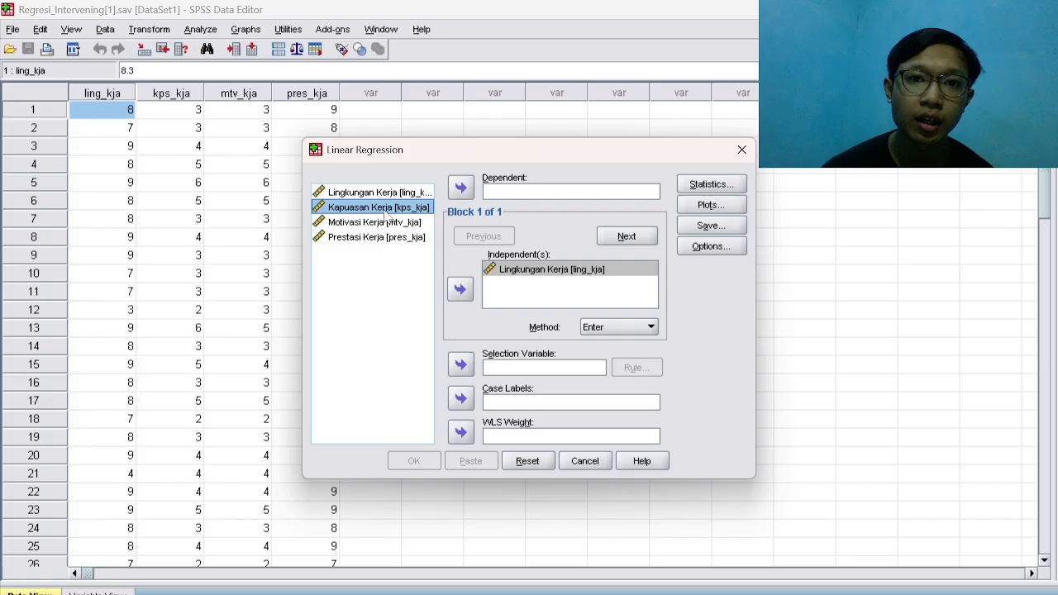
click(460, 289)
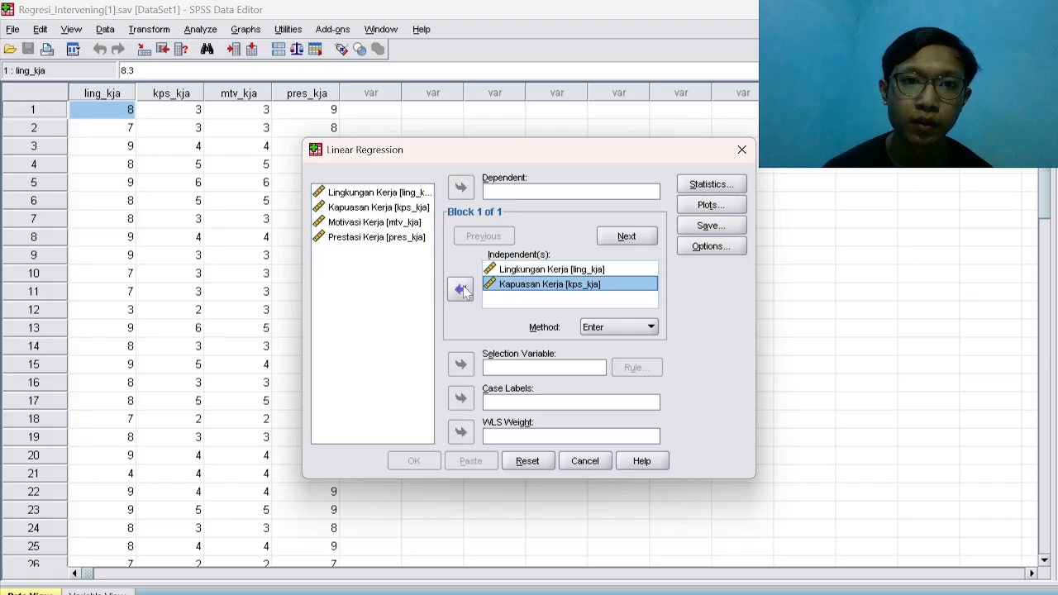
Set Motivasi Kerja as the dependent variable and run the regression.
click(399, 223)
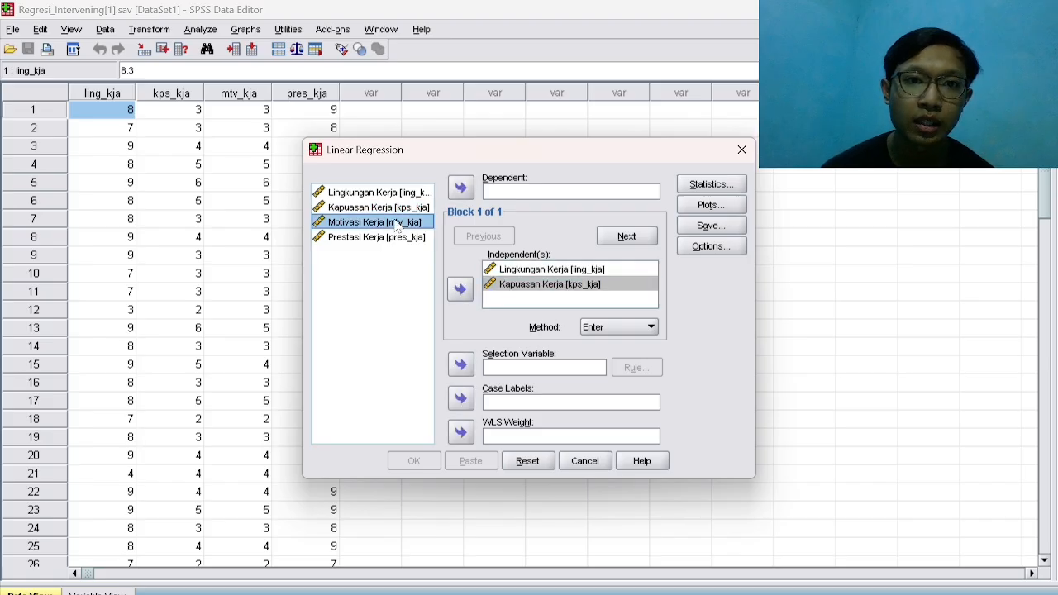
click(461, 189)
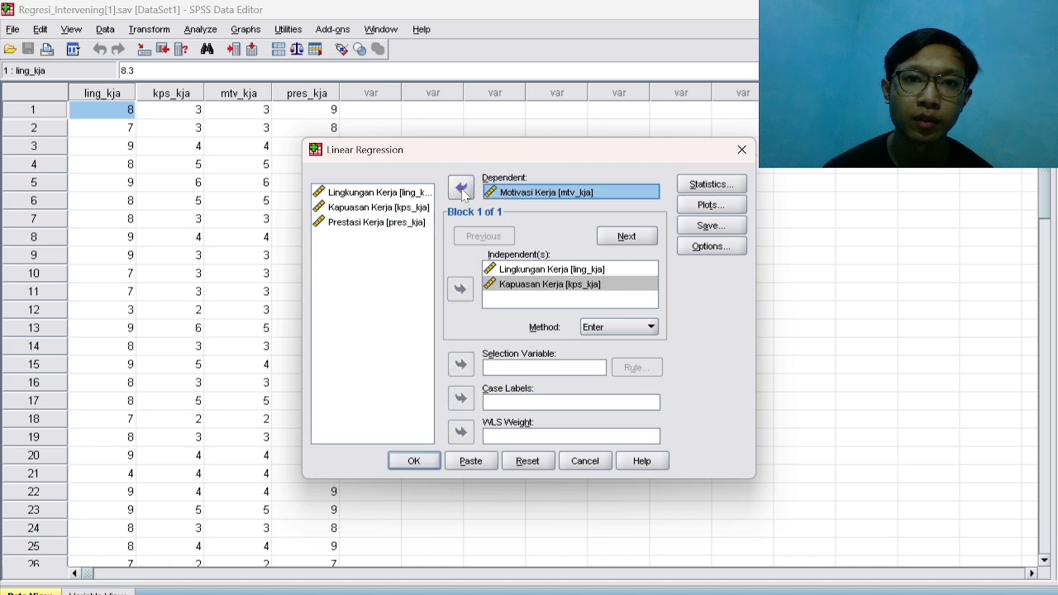
click(413, 460)
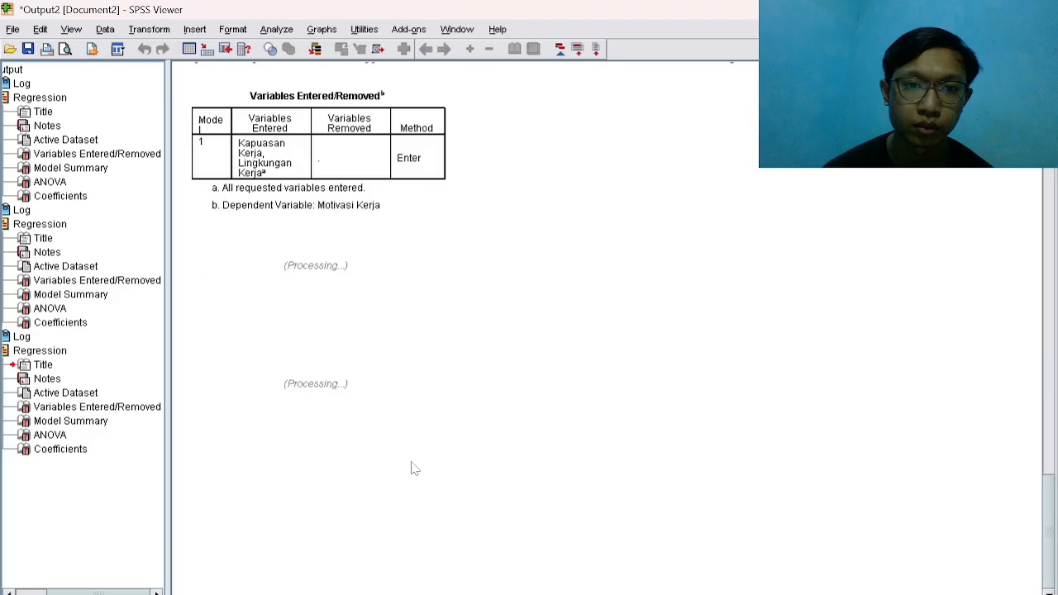
scroll(414, 468, down, 1)
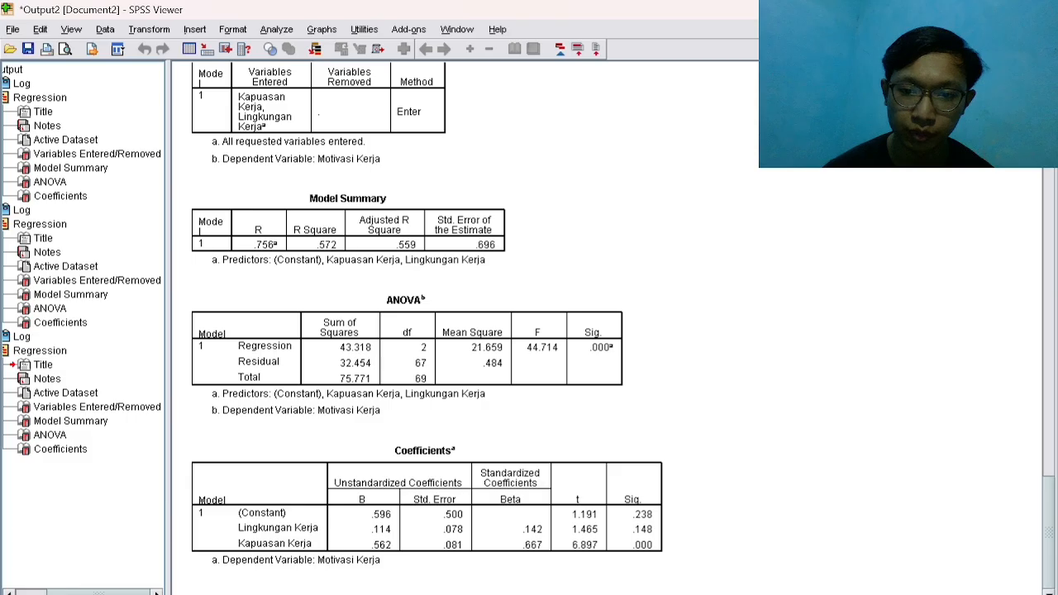
Reset the linear regression for the same dataset and add Lingkungan Kerja, Kapuasan Kerja and Motivasi Kerja as independent variables.
mouse_move(670, 589)
click(597, 567)
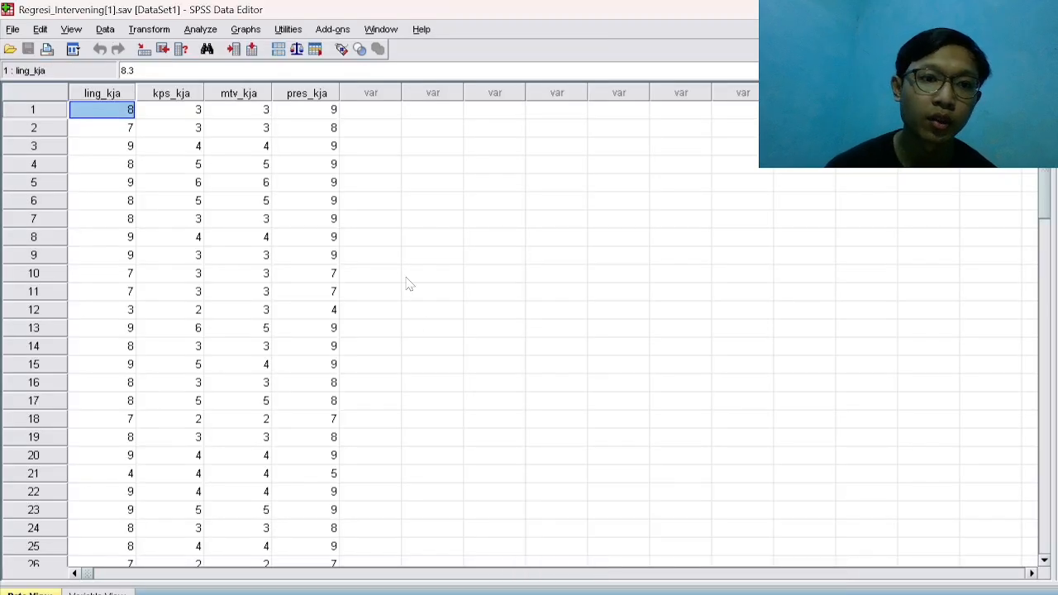
click(210, 33)
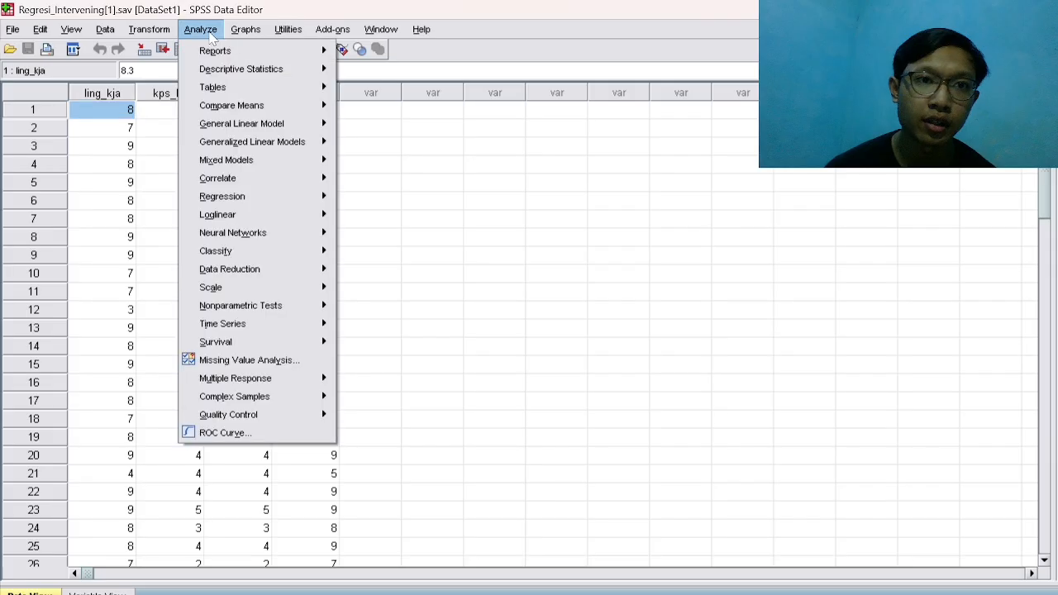
mouse_move(279, 196)
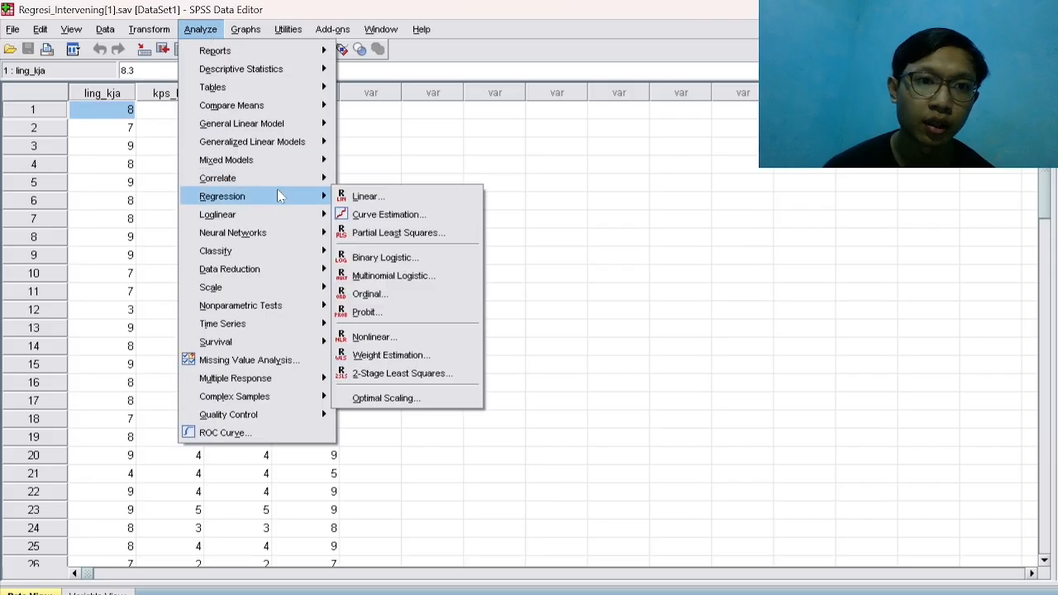
click(411, 204)
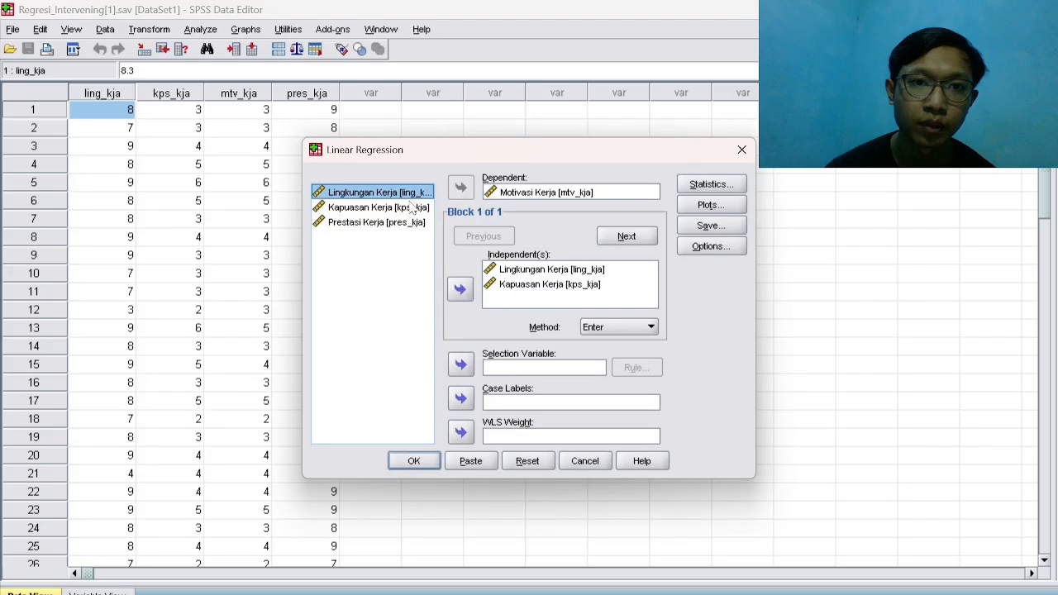
click(527, 461)
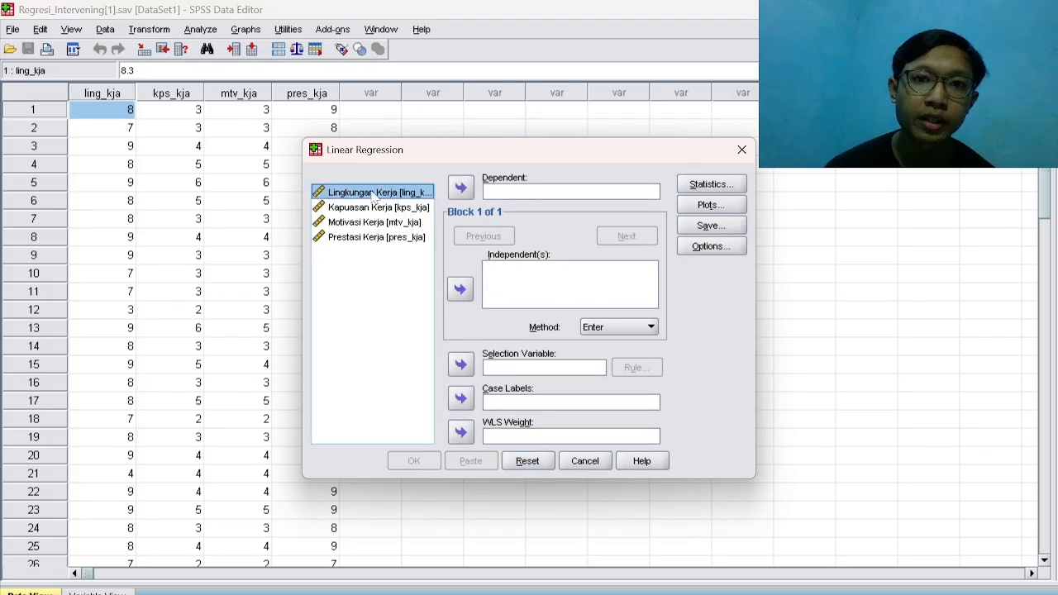
click(460, 290)
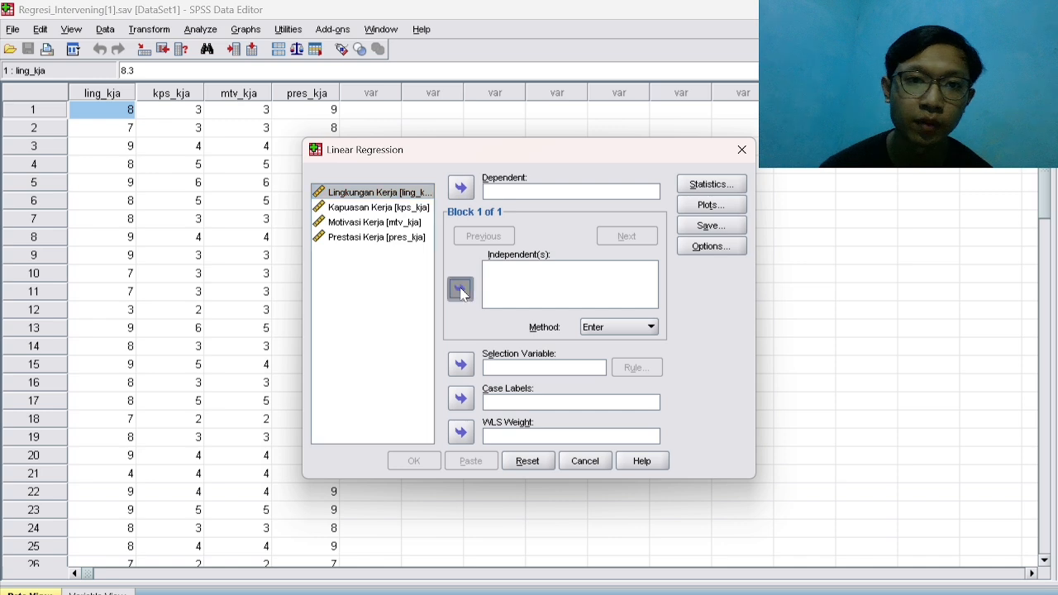
click(379, 208)
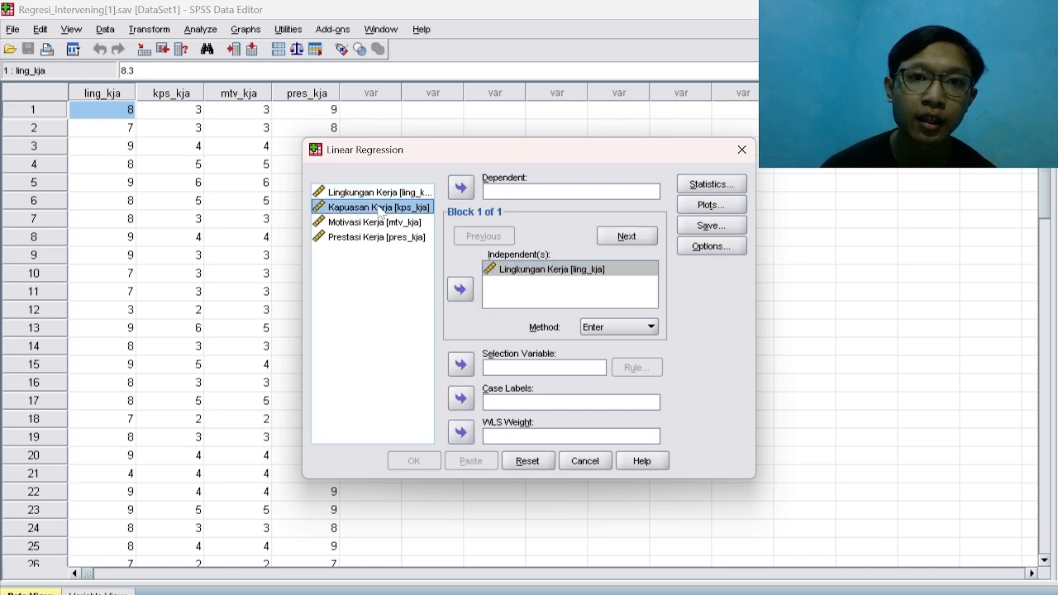
click(460, 289)
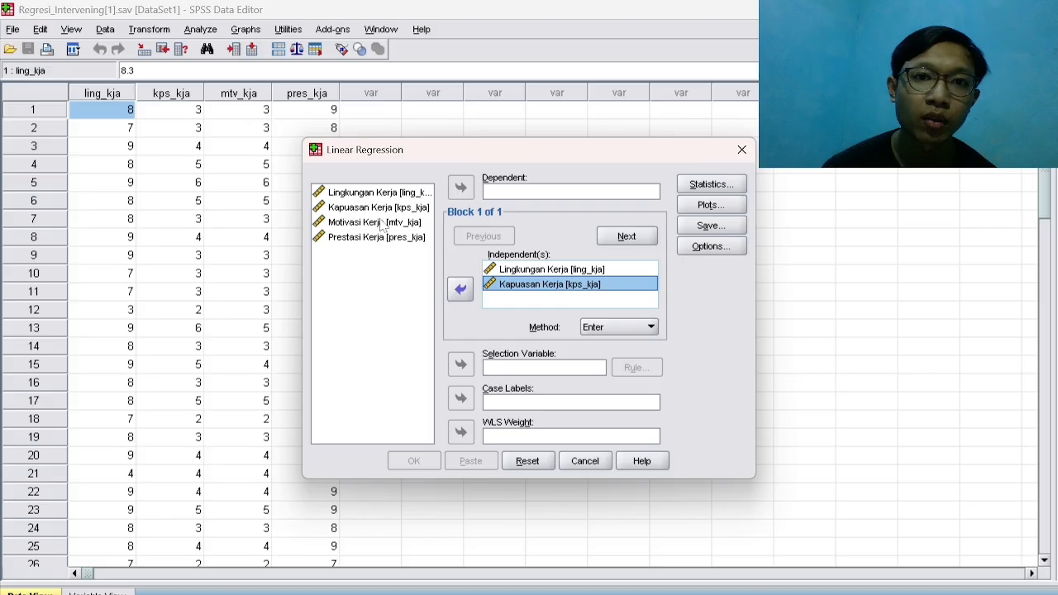
click(376, 222)
click(461, 289)
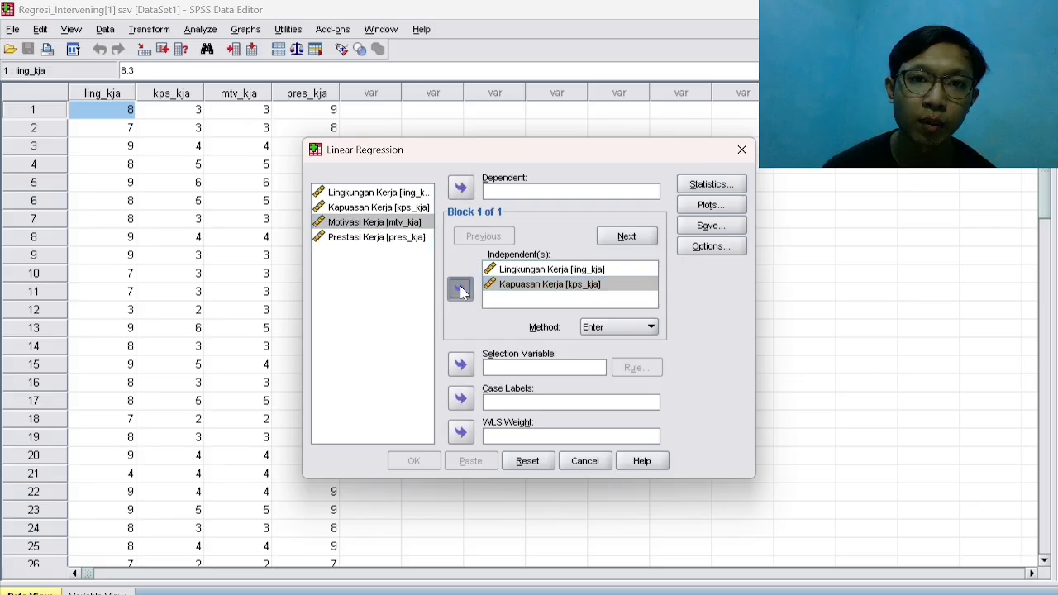
Set Prestasi Kerja as the dependent variable and run the second regression.
click(376, 239)
click(461, 189)
click(411, 463)
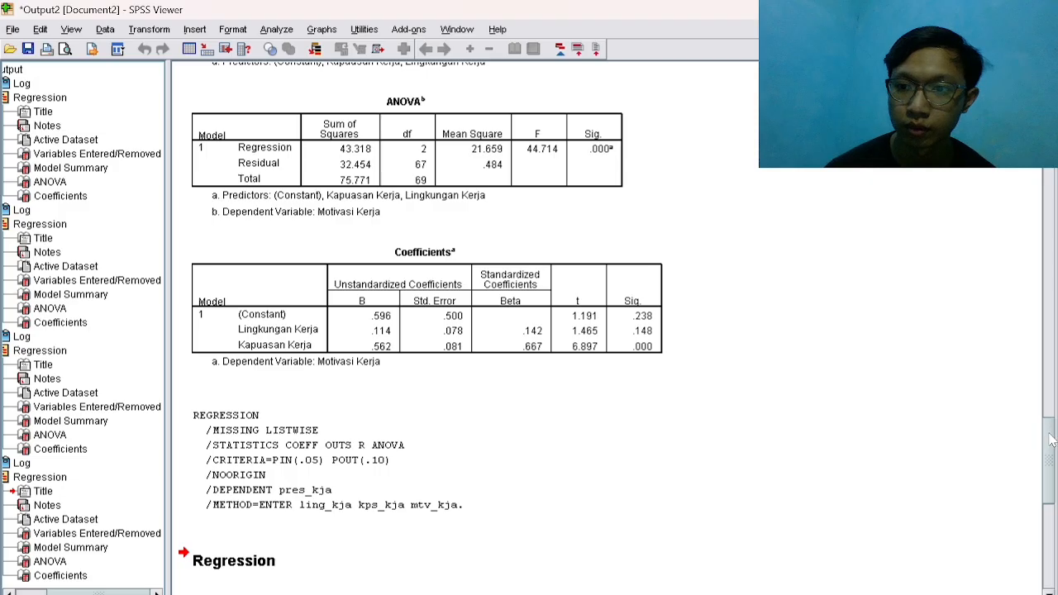
Examine the Model Summary, ANOVA and Coefficients tables of both the Motivasi Kerja and Prestasi Kerja regressions.
drag(1052, 440, 1015, 380)
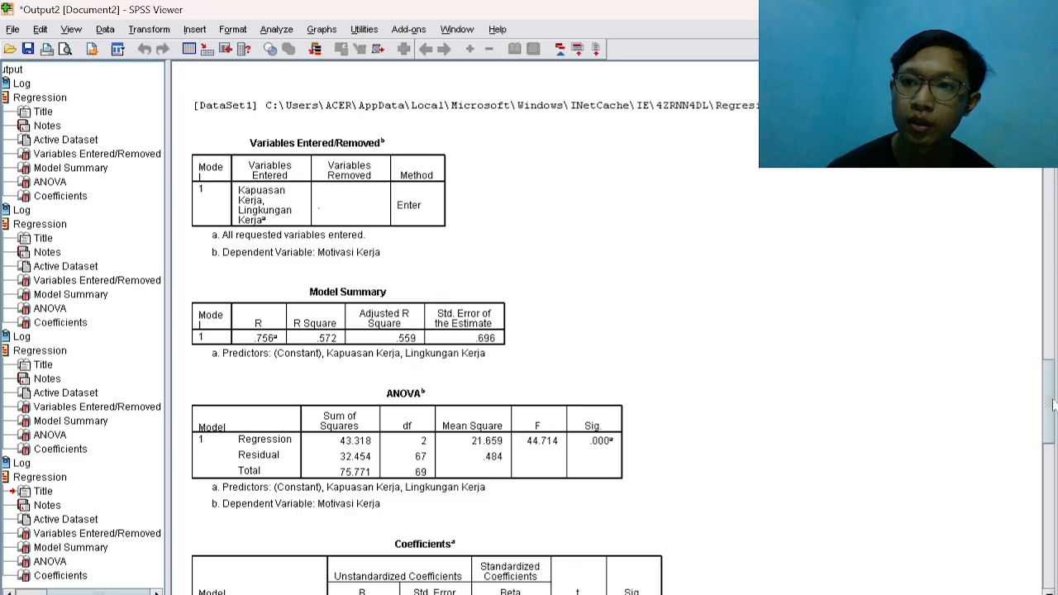
drag(1048, 404, 1049, 430)
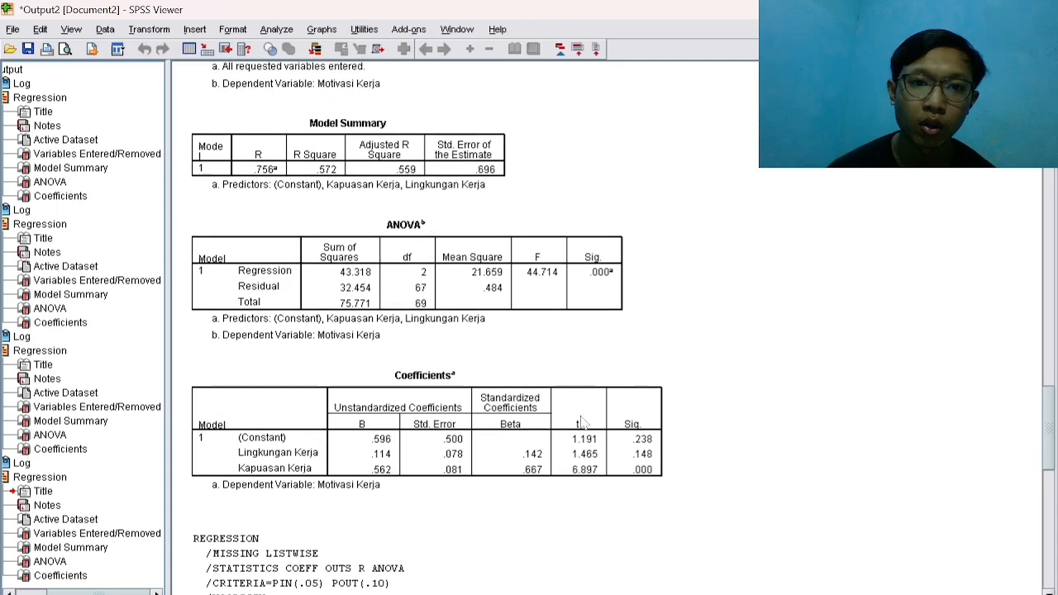
drag(1049, 413, 1055, 509)
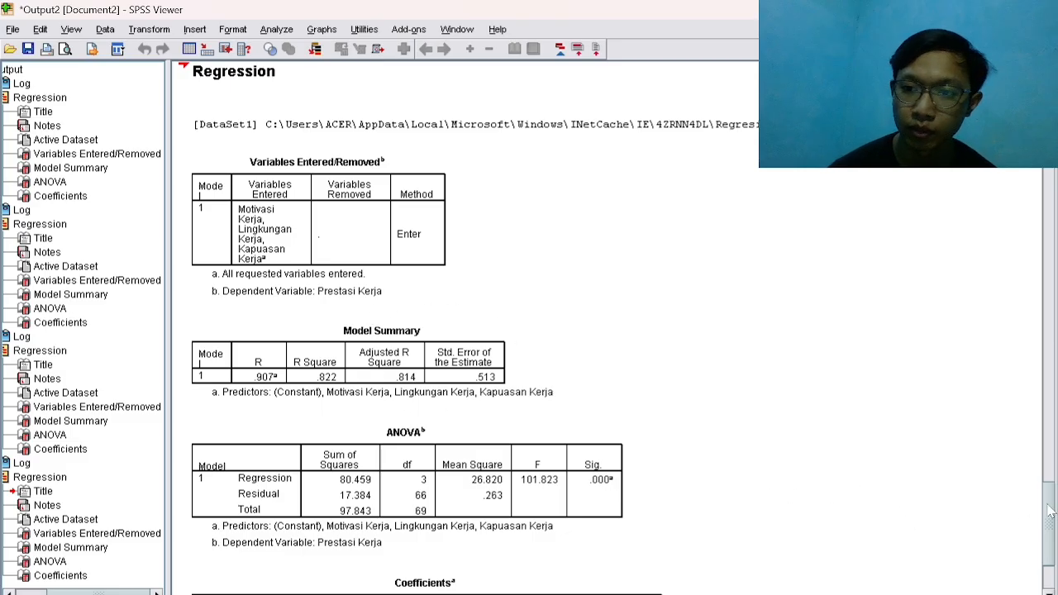
drag(1053, 511, 1054, 534)
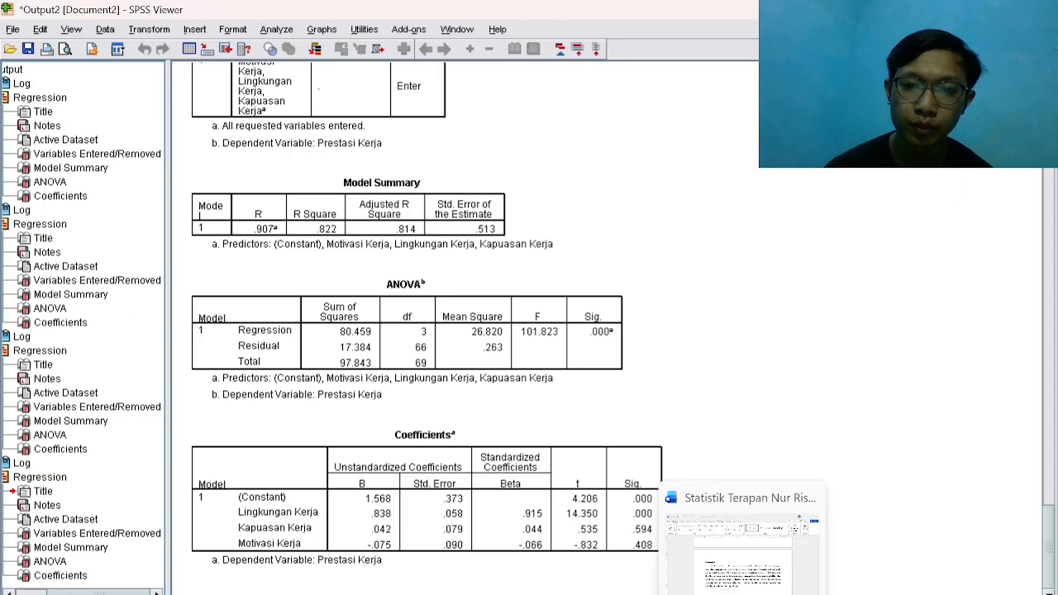
Switch to the Word report and review the Model 1 tables, their Interpretasi section and the Hipotesis Penelitian list.
click(742, 594)
drag(1050, 462, 982, 173)
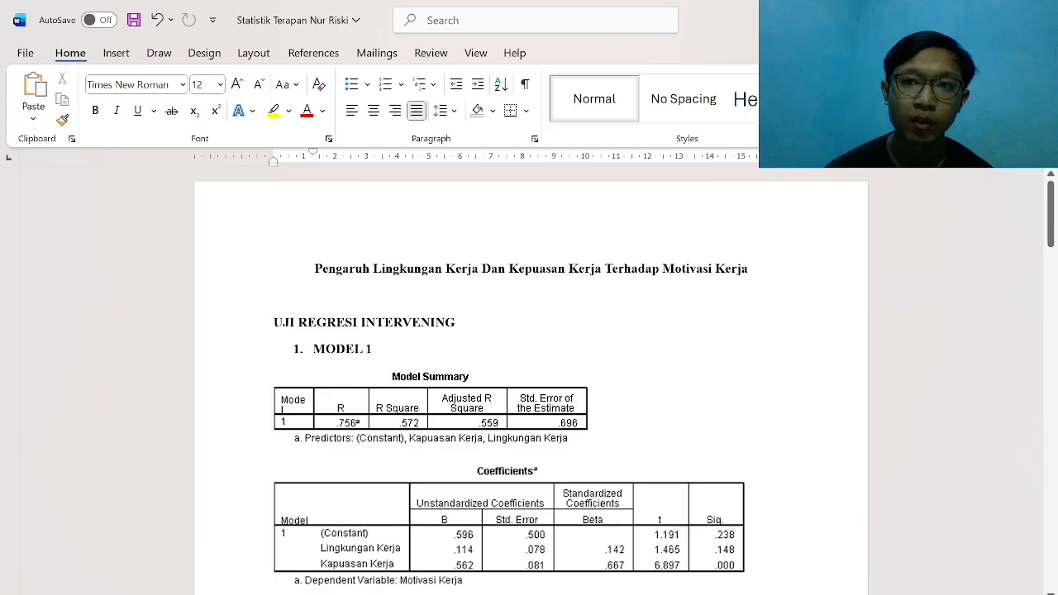
drag(1051, 213, 1051, 290)
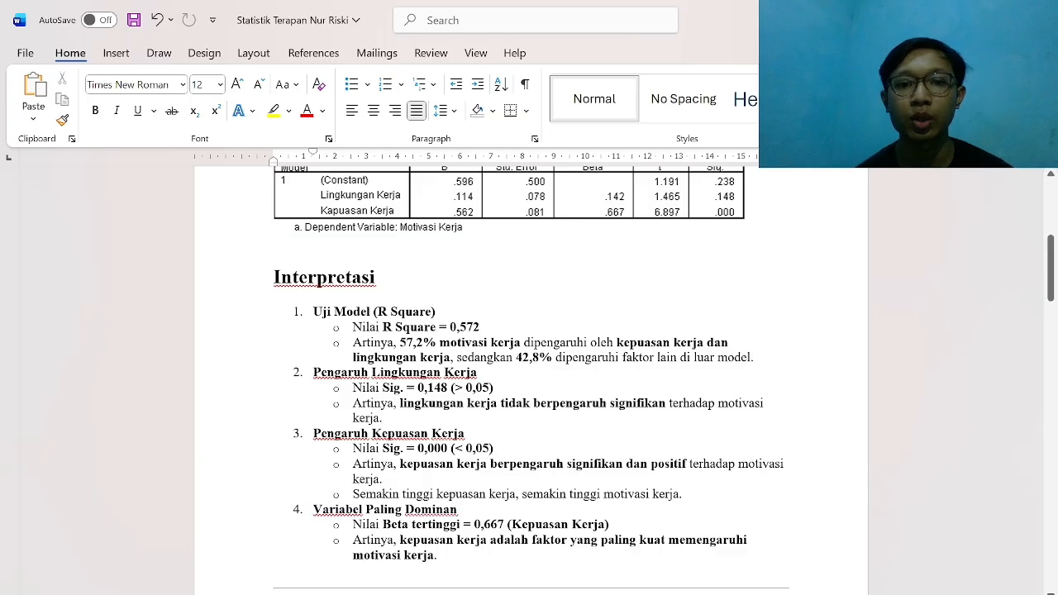
scroll(531, 377, down, 2)
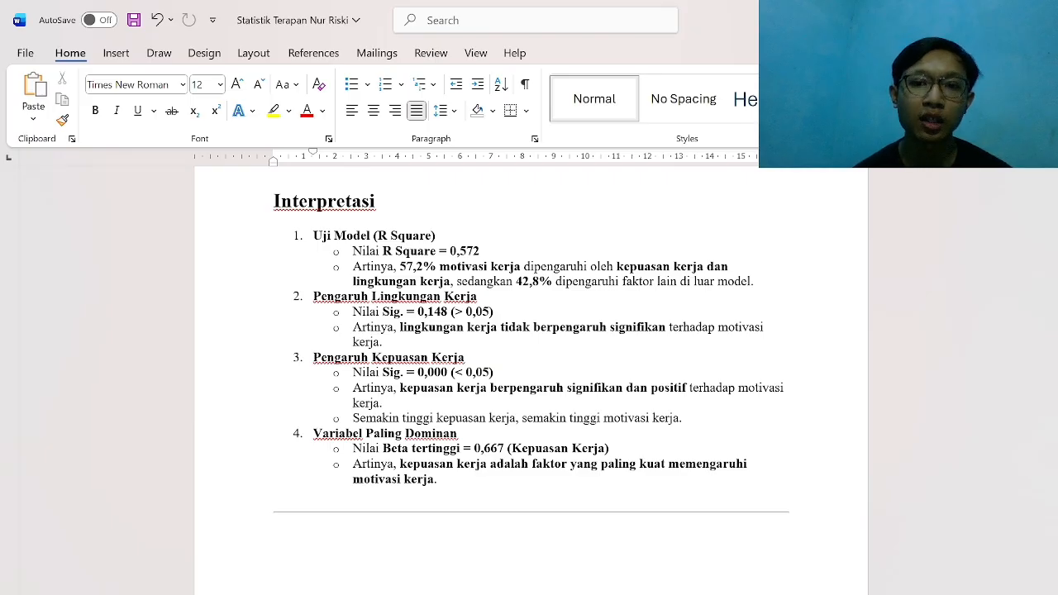
scroll(529, 347, down, 1)
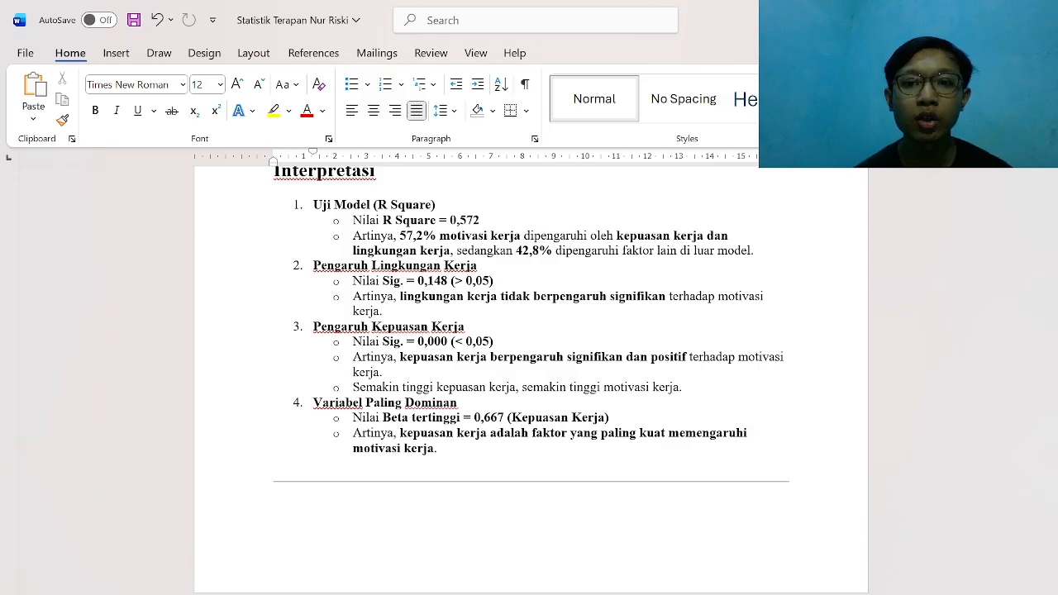
scroll(541, 496, down, 2)
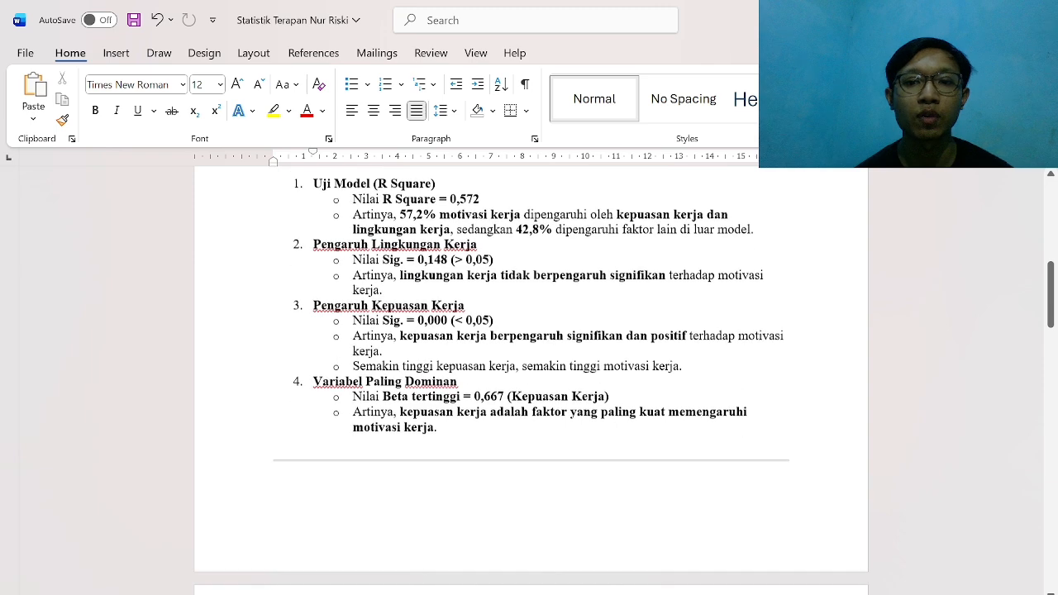
scroll(541, 380, down, 5)
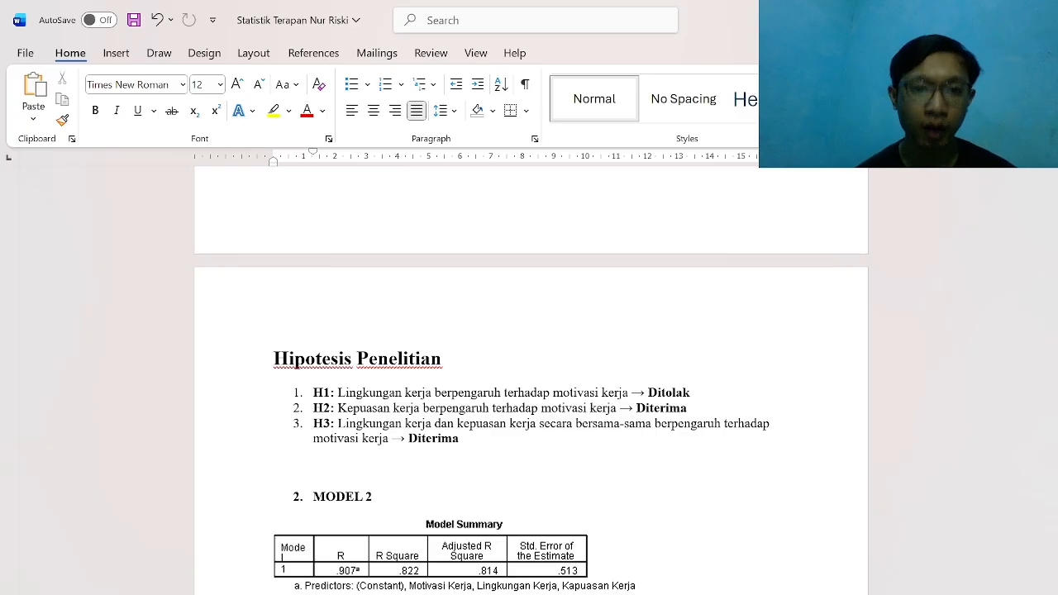
Review the report's Model 2 tables, the regression discussion paragraph and the Kesimpulan section.
scroll(541, 495, down, 1)
scroll(542, 495, down, 5)
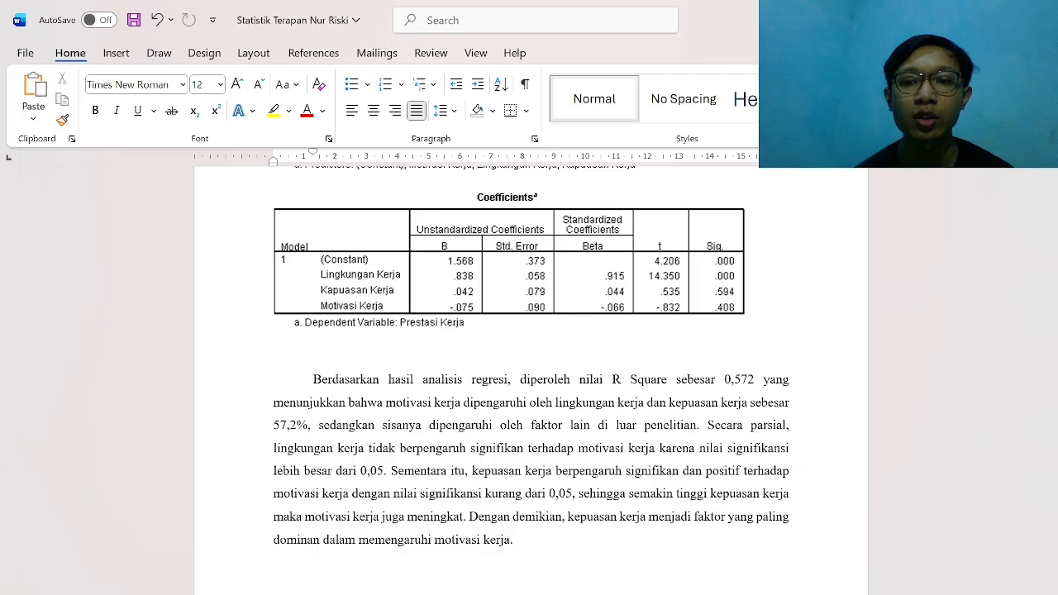
scroll(529, 356, down, 3)
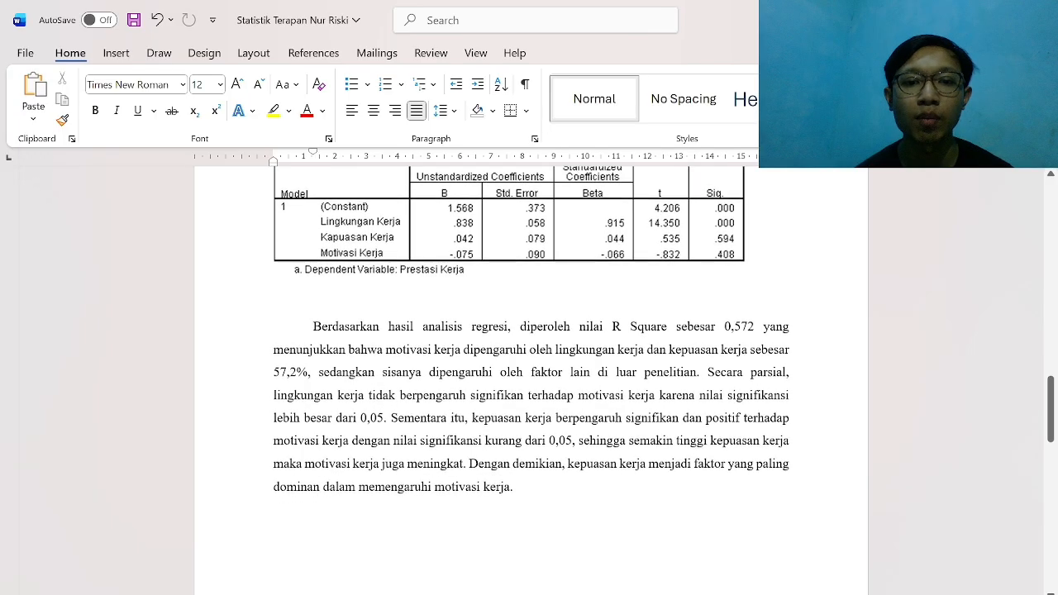
scroll(529, 380, down, 6)
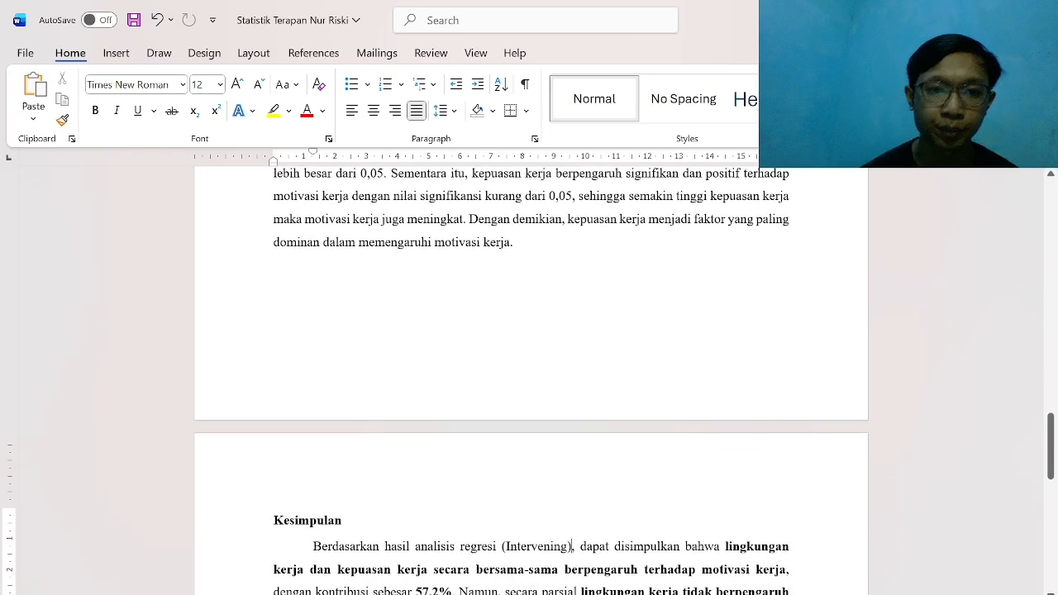
scroll(572, 471, down, 3)
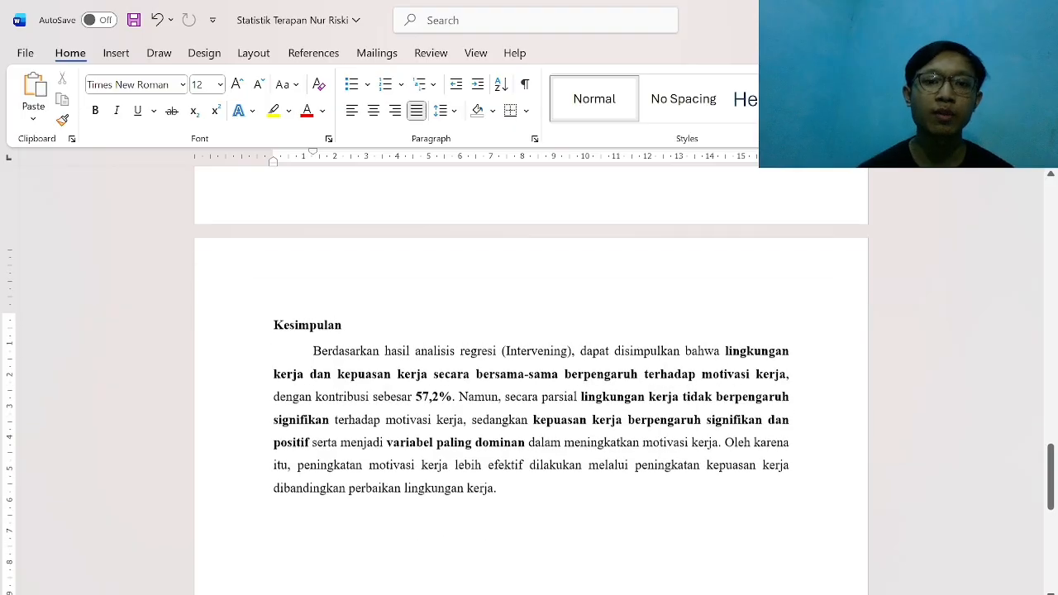